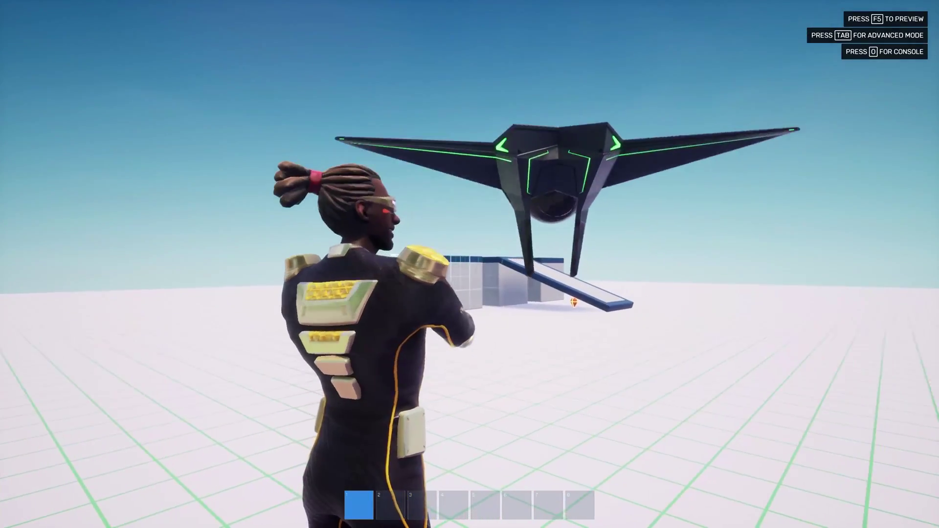
# Switch to advanced mode and open the Player template from the library's Templates category for editing.
pyautogui.press('Tab')
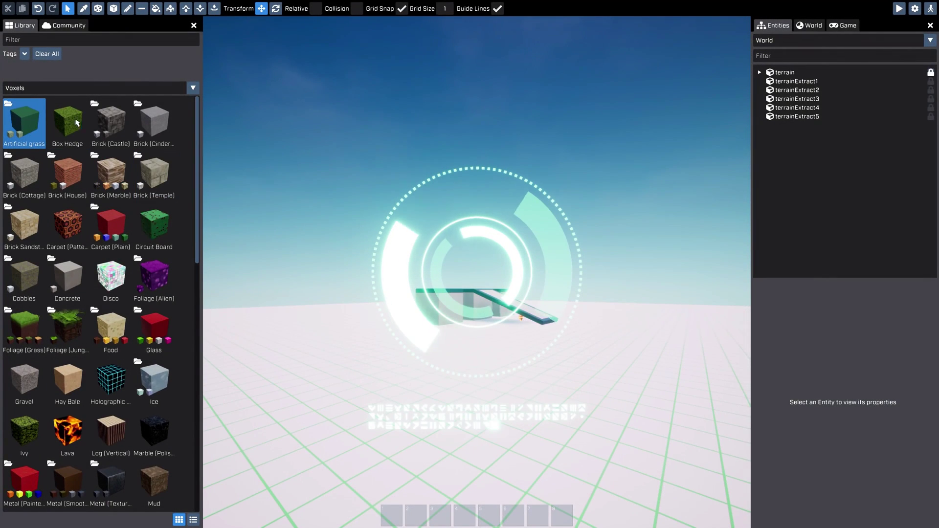
pyautogui.click(58, 88)
pyautogui.click(29, 145)
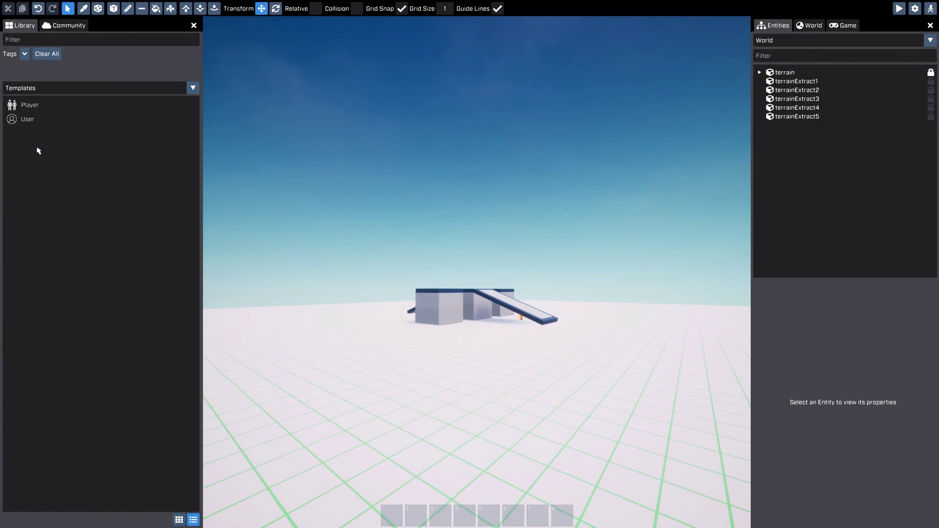
pyautogui.doubleClick(28, 108)
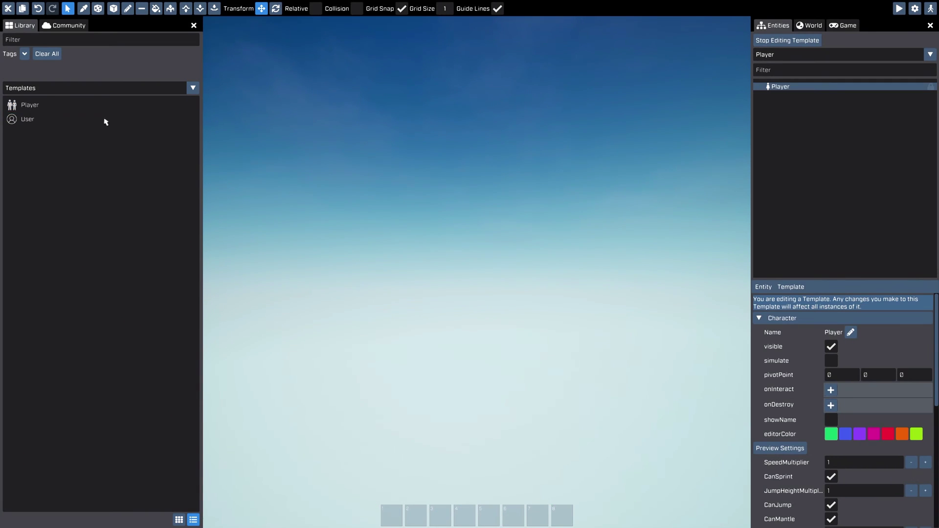
# Examine the Player template's movement properties from CanMantle and MaxMantleHeight through CanSlide, CanRoll, BreakFall and BreakFallSpeed.
pyautogui.scroll(-5, 861, 342)
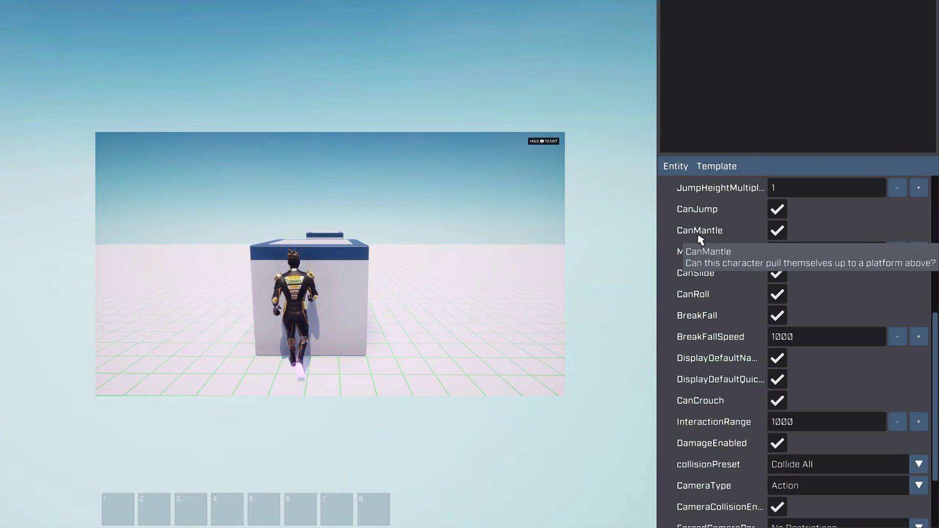
pyautogui.moveTo(725, 257)
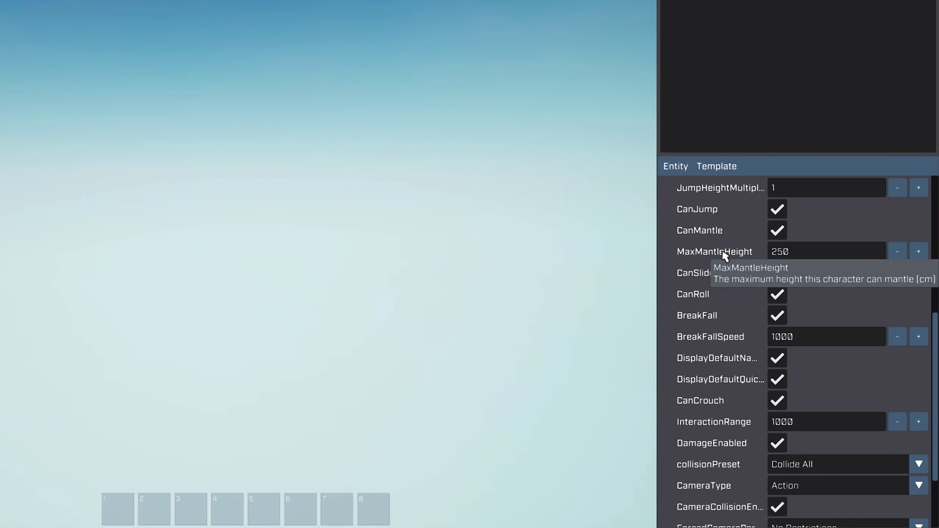
pyautogui.moveTo(709, 281)
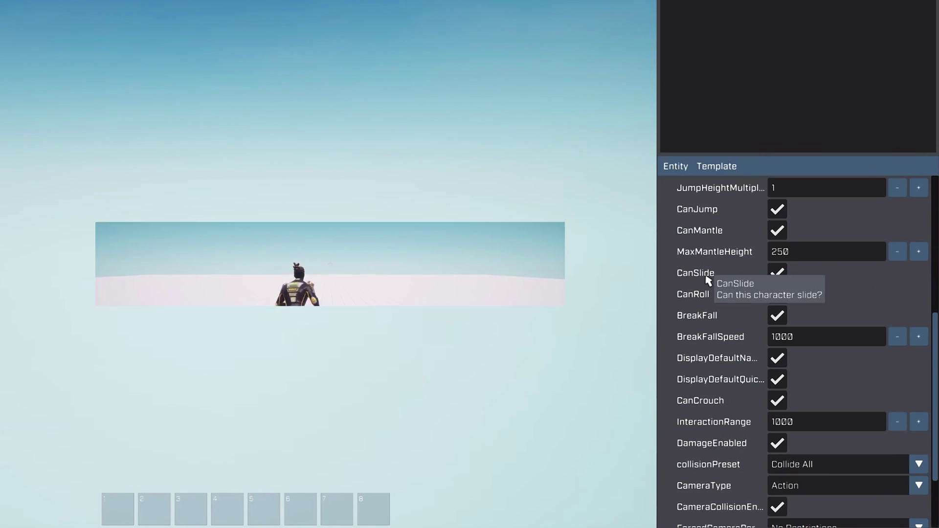
pyautogui.moveTo(715, 299)
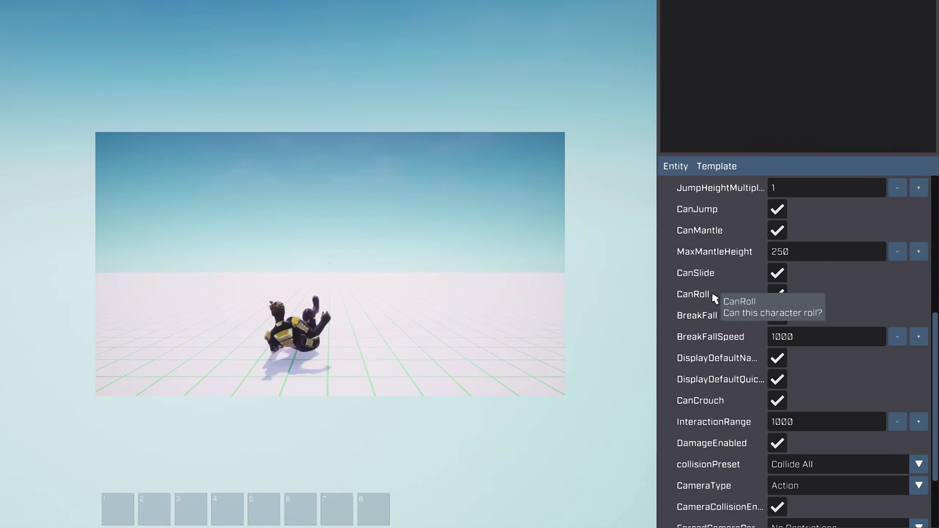
pyautogui.moveTo(703, 320)
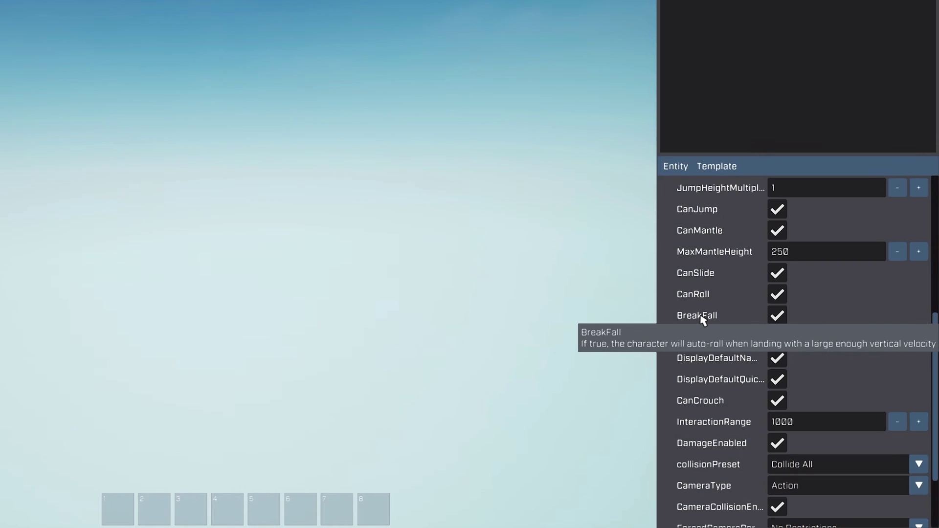
pyautogui.moveTo(710, 345)
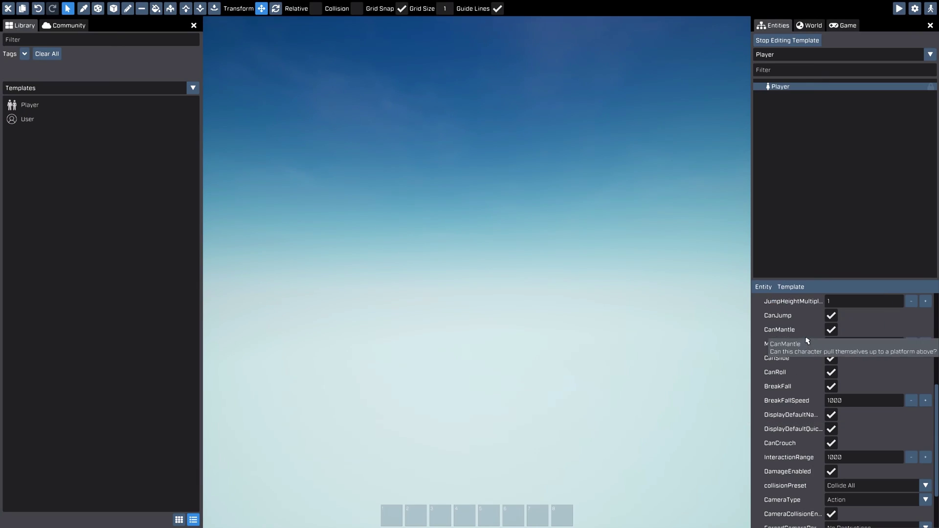
# Disable CanMantle, CanSlide, CanRoll and BreakFall on the Player template, and stop editing the template.
pyautogui.scroll(2, 828, 351)
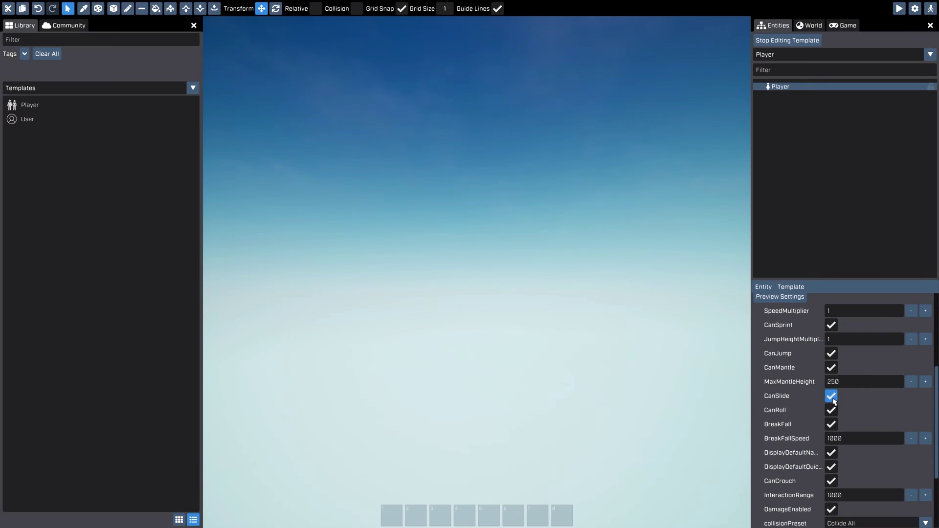
pyautogui.click(831, 368)
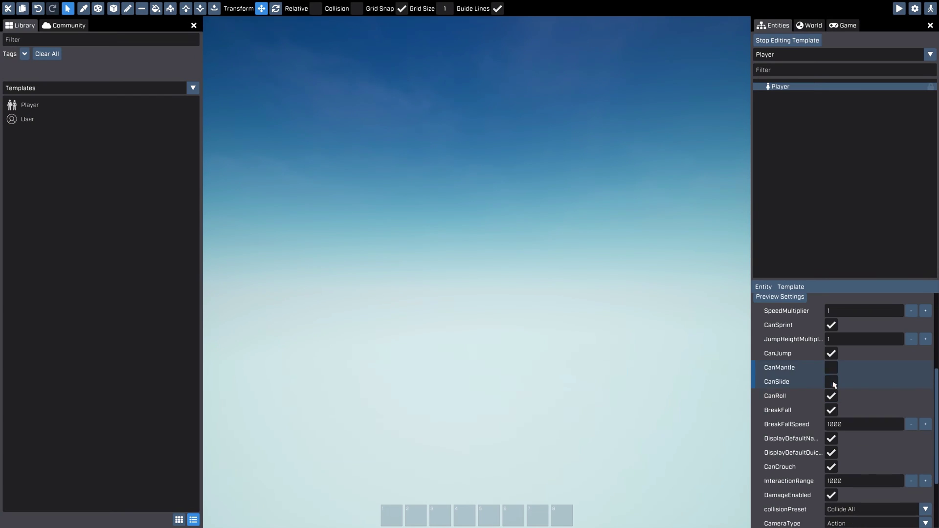
pyautogui.click(832, 410)
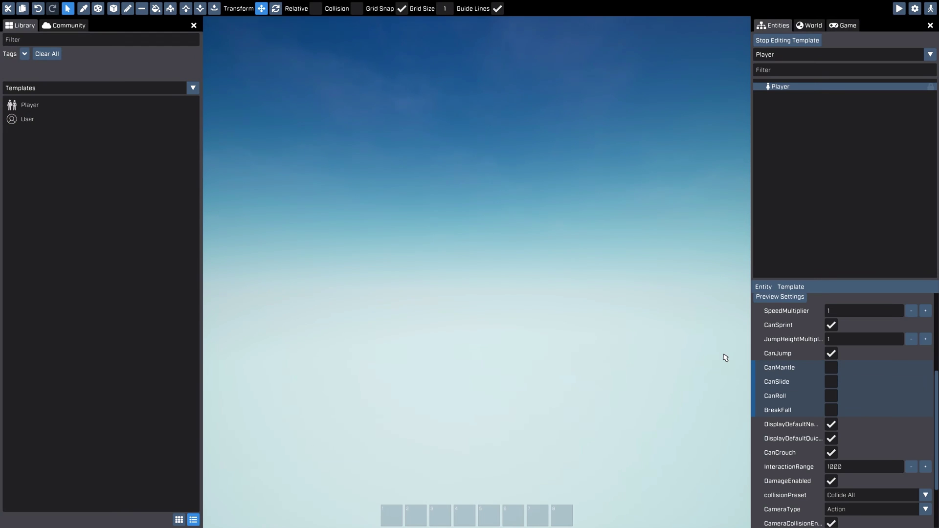
pyautogui.click(786, 41)
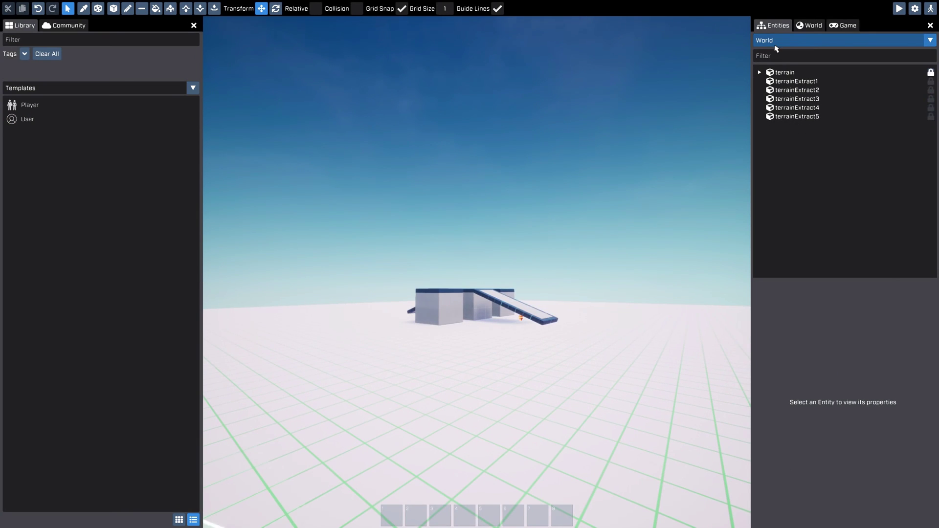
# Preview the game, run the character to the blocks beside the ramp and test jumping and mantling there.
pyautogui.click(900, 9)
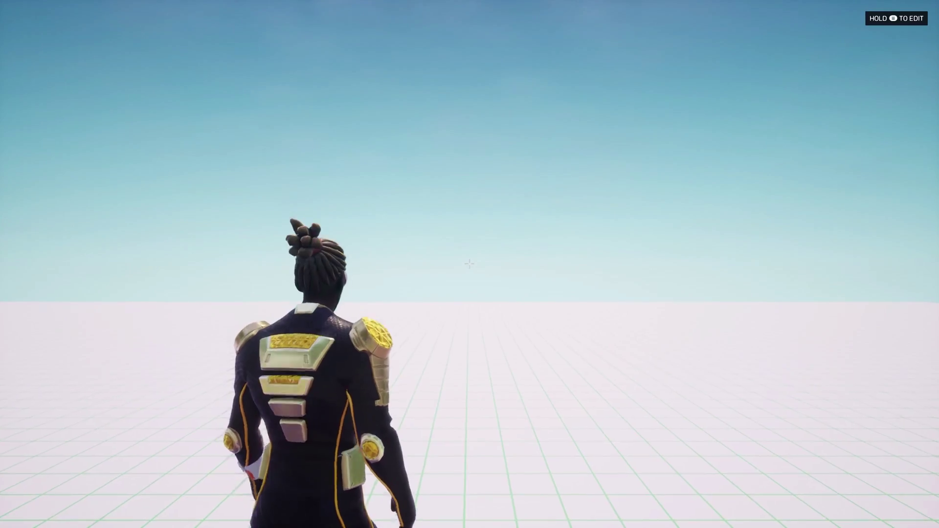
pyautogui.press('w')
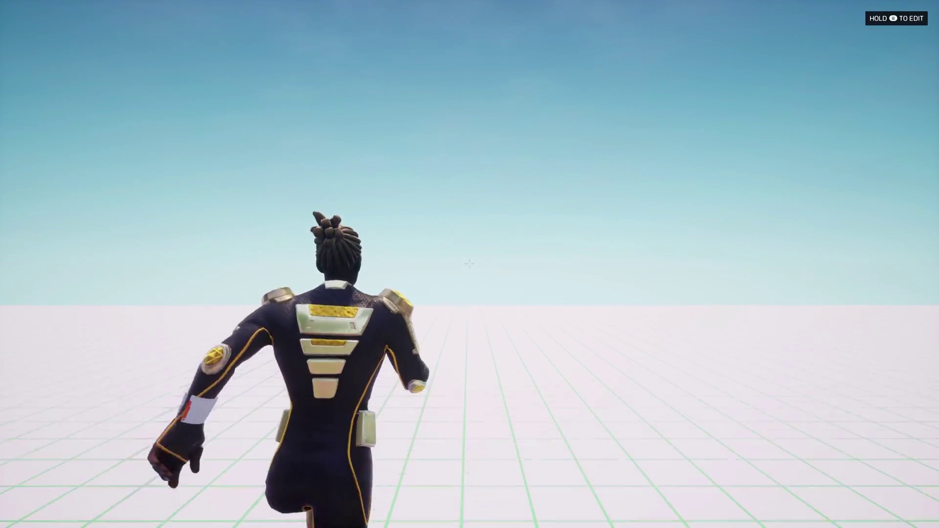
pyautogui.press('w')
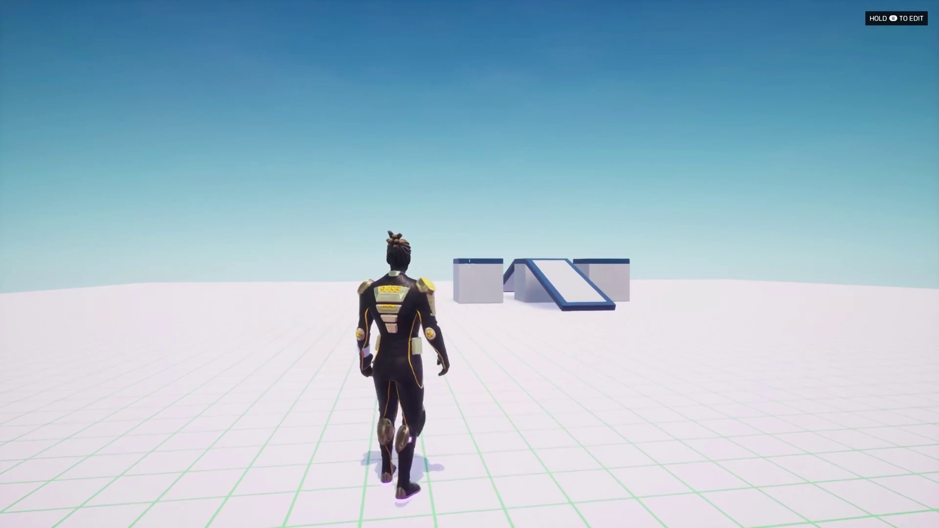
pyautogui.press('w')
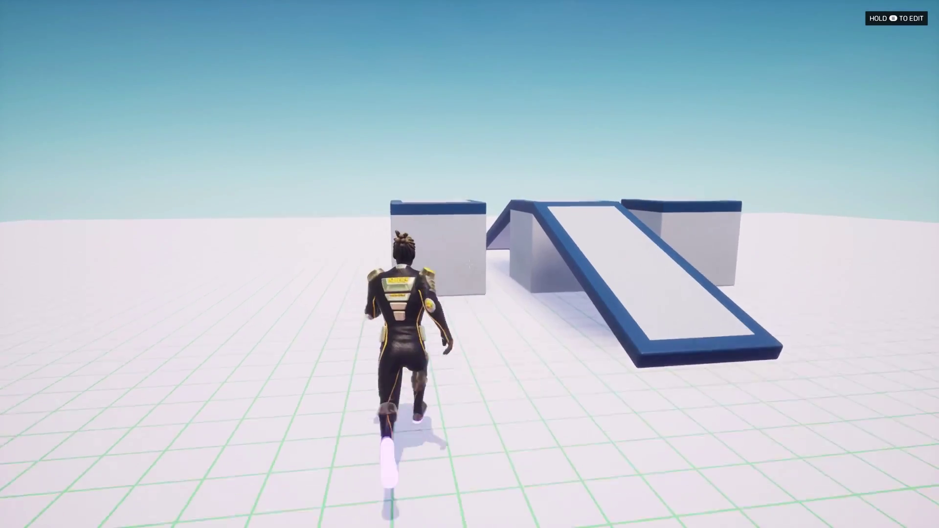
pyautogui.press('w')
pyautogui.press('space')
pyautogui.press('space')
pyautogui.press('w')
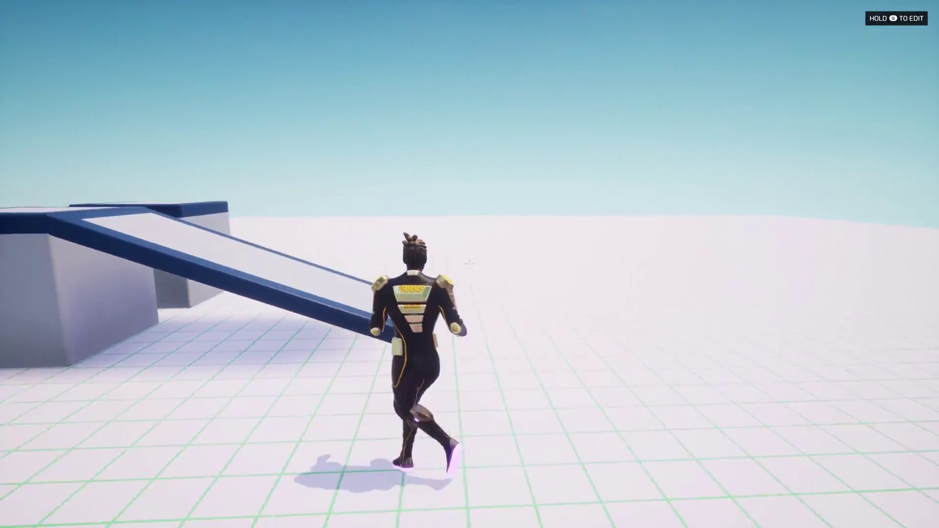
# Run the character across the open ground and test sliding, rolling and crouching in the preview.
pyautogui.press('w')
pyautogui.press('w')
pyautogui.press('w')
pyautogui.press('ctrl')
pyautogui.press('ctrl')
pyautogui.press('ctrl')
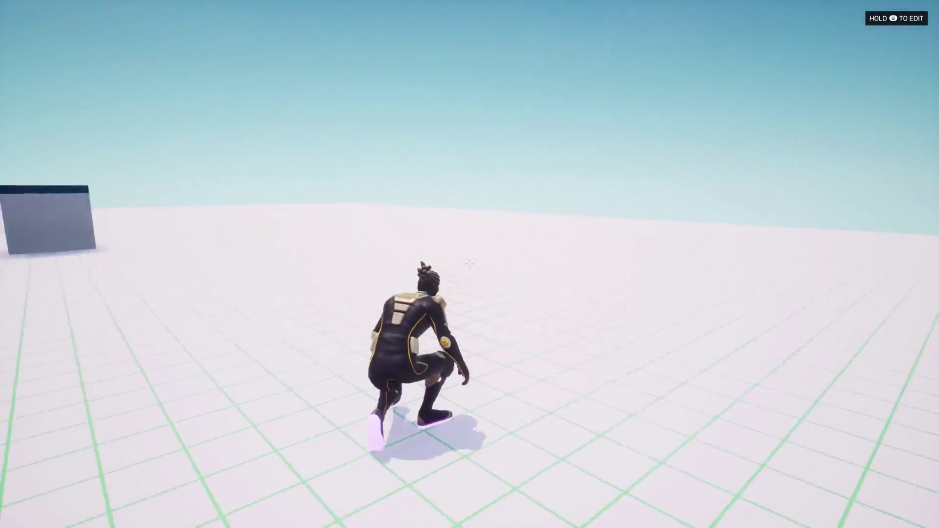
pyautogui.press('w')
# Return to the Player template and re-enable CanMantle, CanSlide, CanRoll and BreakFall.
pyautogui.press('Tab')
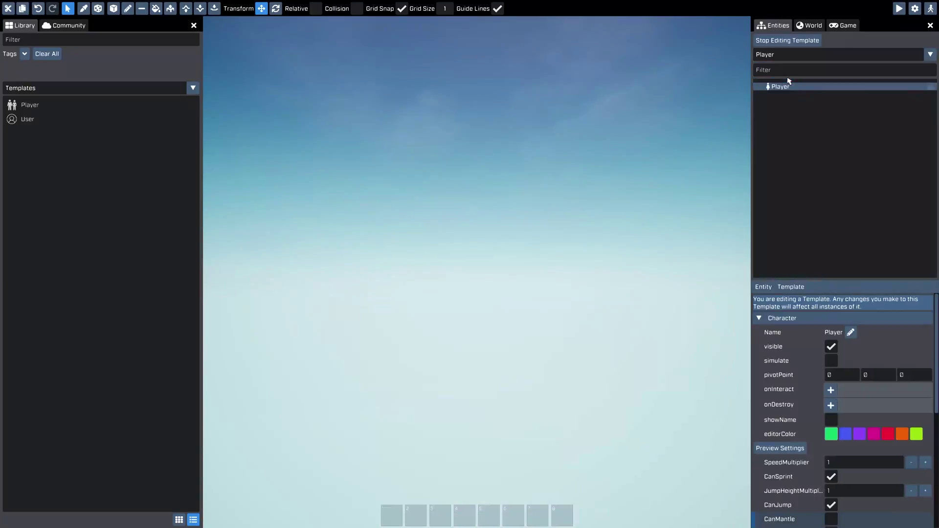
pyautogui.scroll(-3, 869, 369)
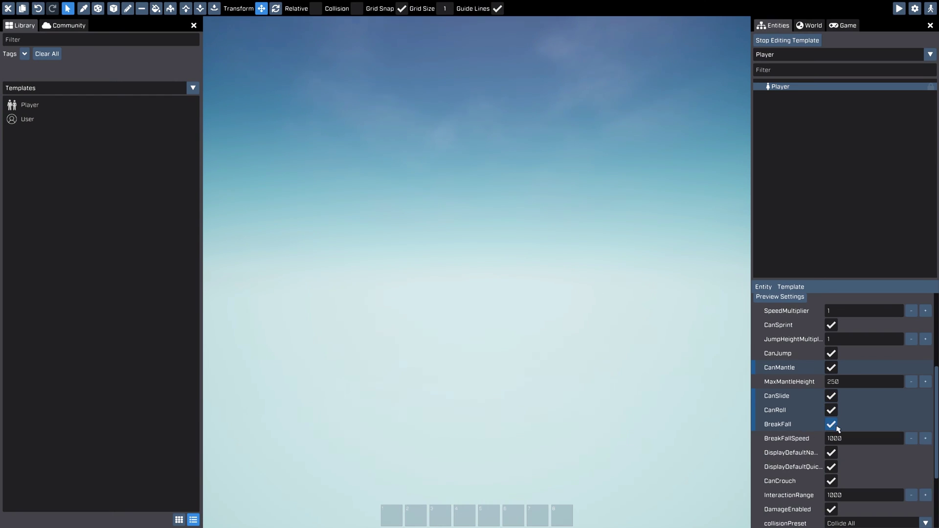
# Preview the game, mantle the character onto the block ahead, test jumping and rolling, and return to edit mode.
pyautogui.click(900, 8)
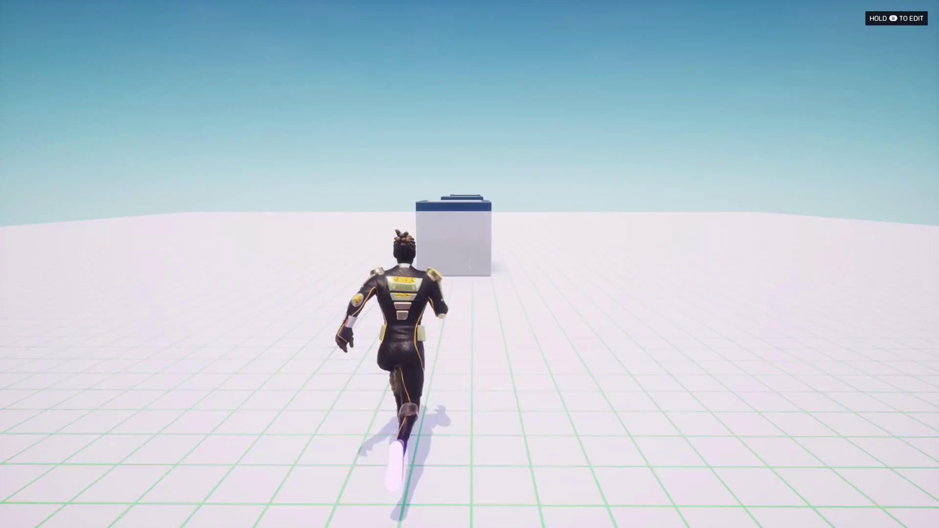
pyautogui.press('w')
pyautogui.press('space')
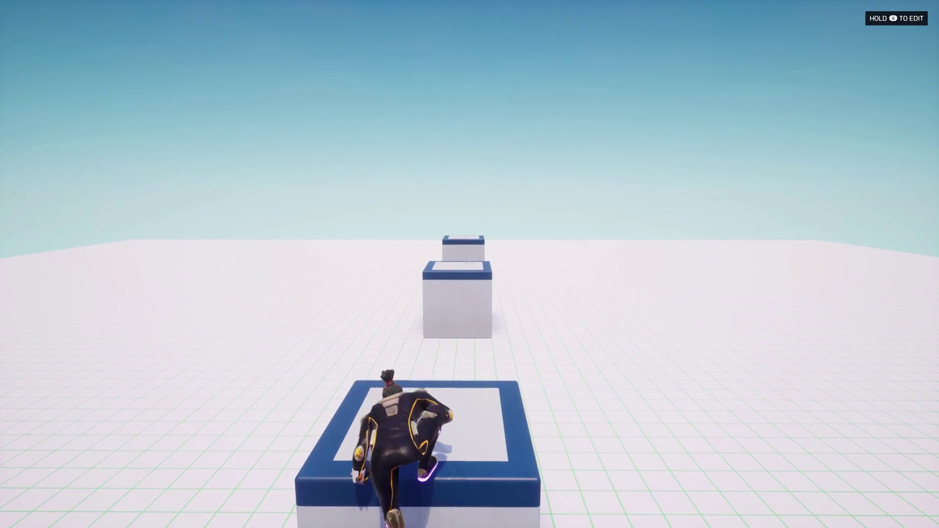
pyautogui.press('space')
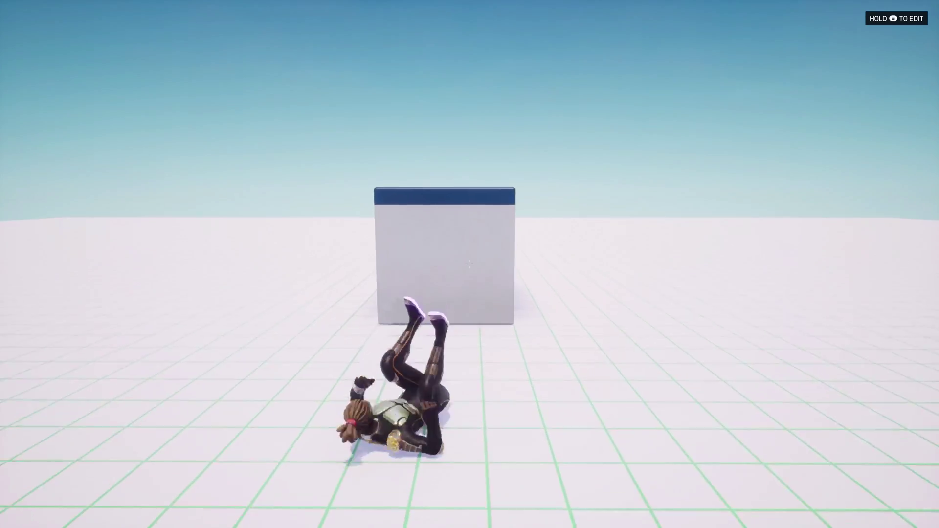
pyautogui.press('space')
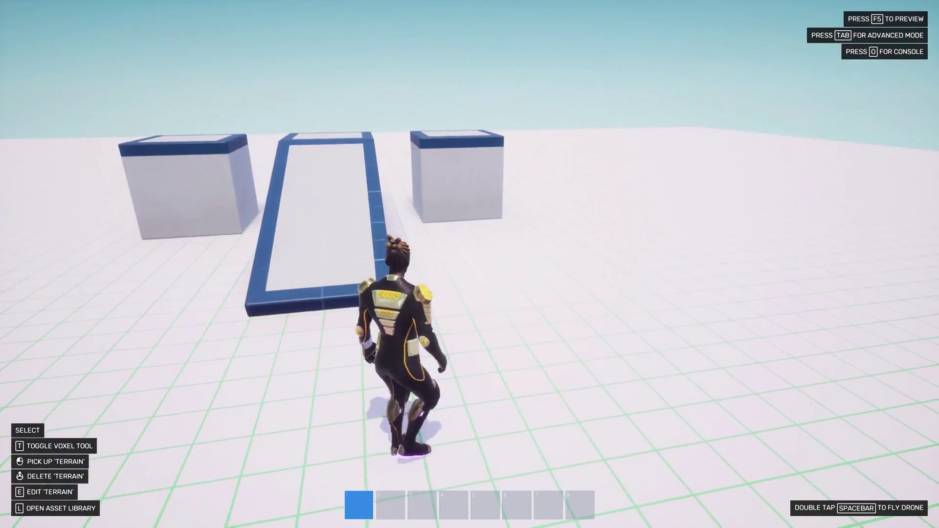
# Select the block terrainExtract1 in advanced mode and disable its canBeMantled property.
pyautogui.press('Tab')
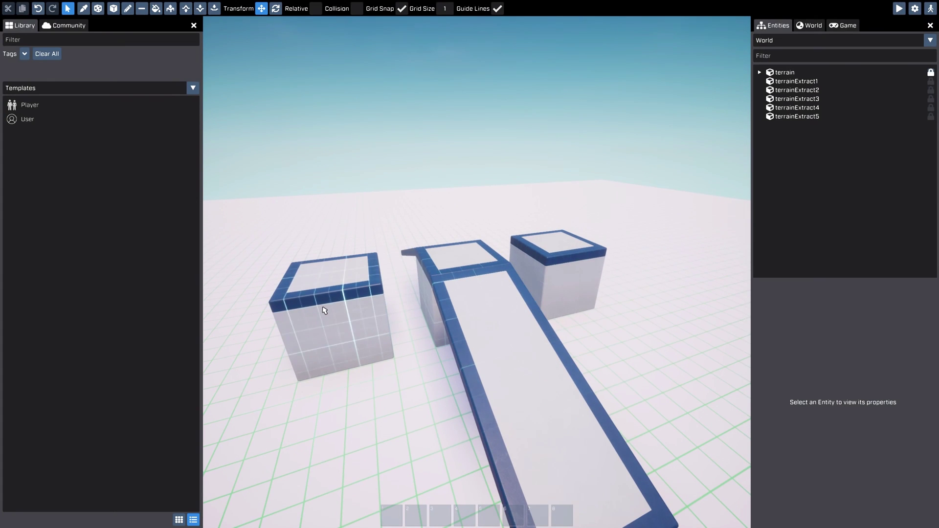
pyautogui.click(324, 311)
pyautogui.press('f')
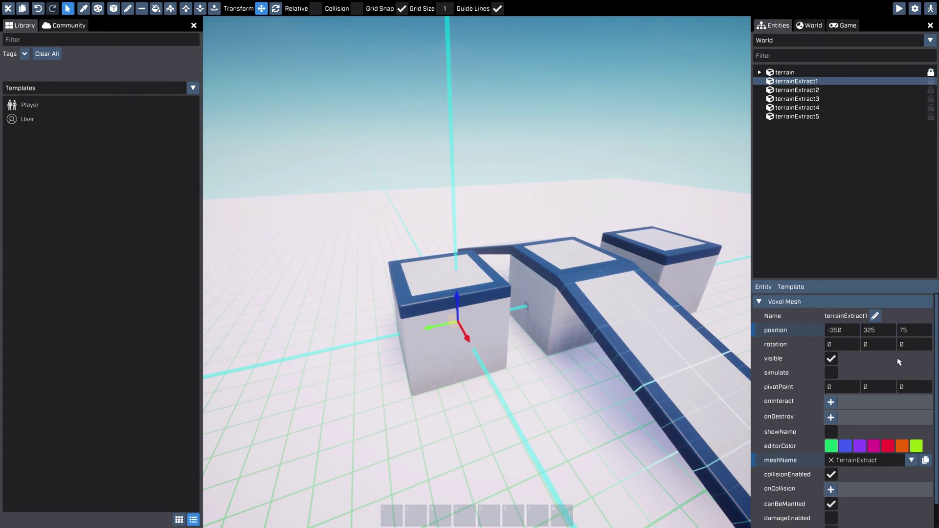
pyautogui.scroll(-1, 898, 360)
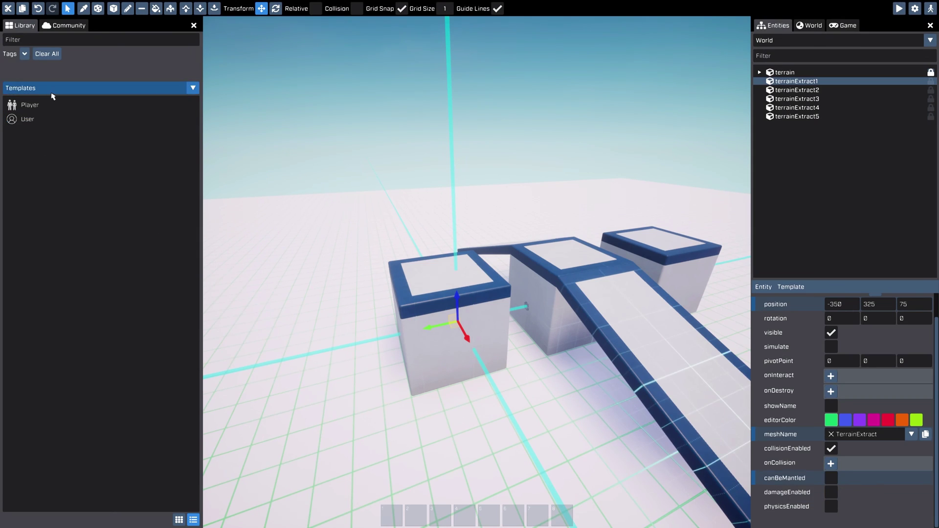
# Duplicate the mesh of terrainExtract1 and recolor its blue top trim with Red Carpet using Voxel Fill.
pyautogui.click(128, 9)
pyautogui.click(155, 9)
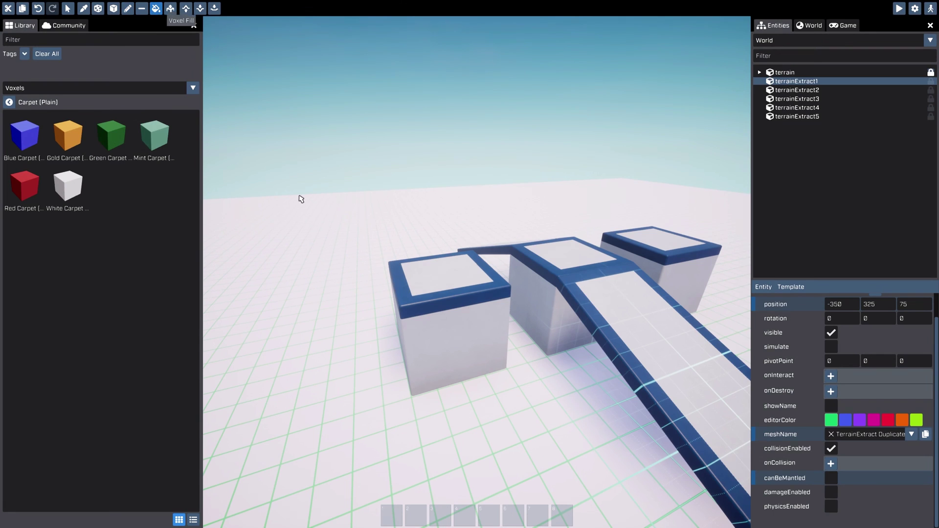
pyautogui.click(401, 311)
pyautogui.moveTo(444, 342); pyautogui.dragTo(421, 340, button='right')
pyautogui.press('d')
pyautogui.press('s')
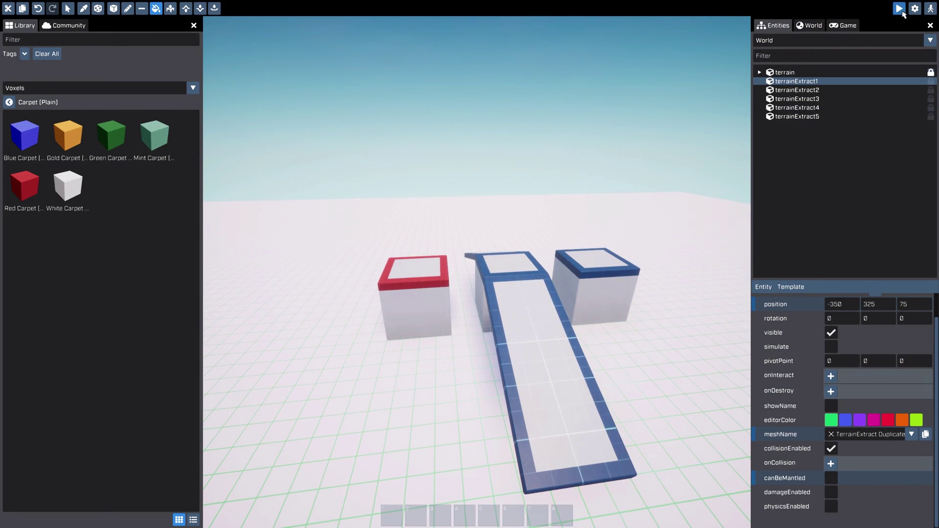
# Start a game preview to test mantling on the red-trimmed block.
pyautogui.click(903, 14)
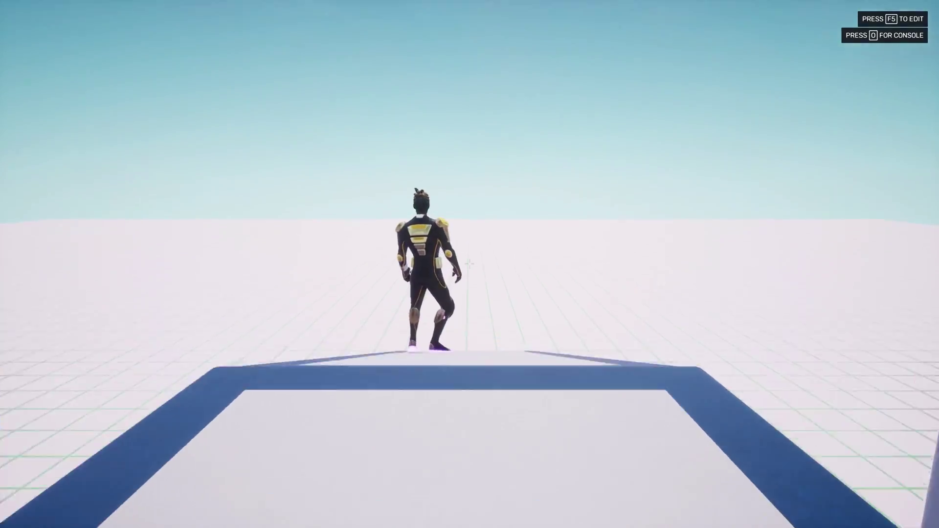